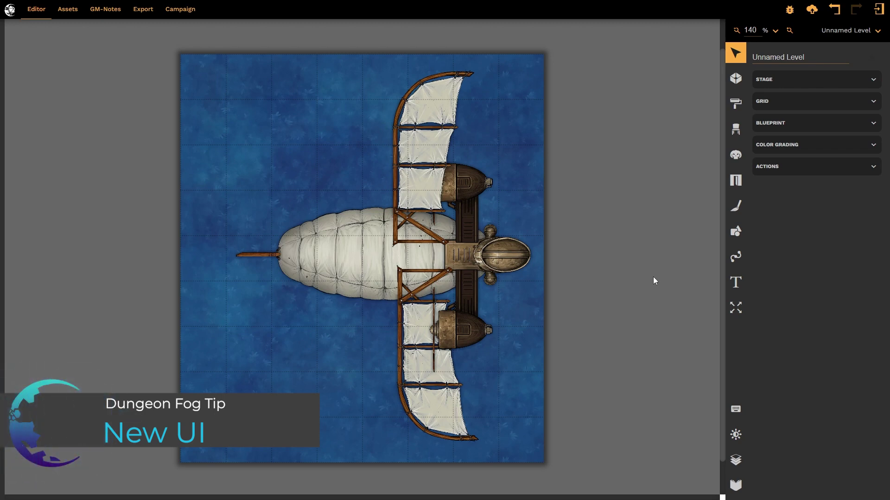
- Show the map's dark grass blue floor texture and its colour adjustment options
key(p)
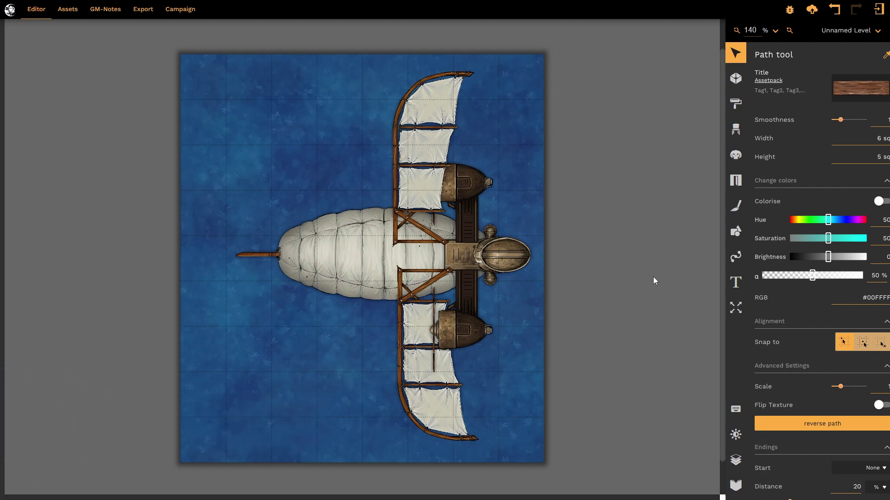
click(653, 277)
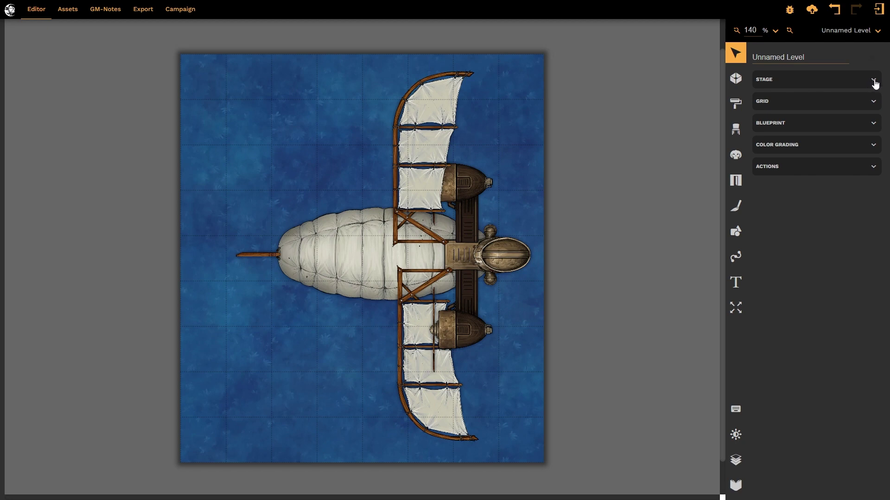
click(874, 83)
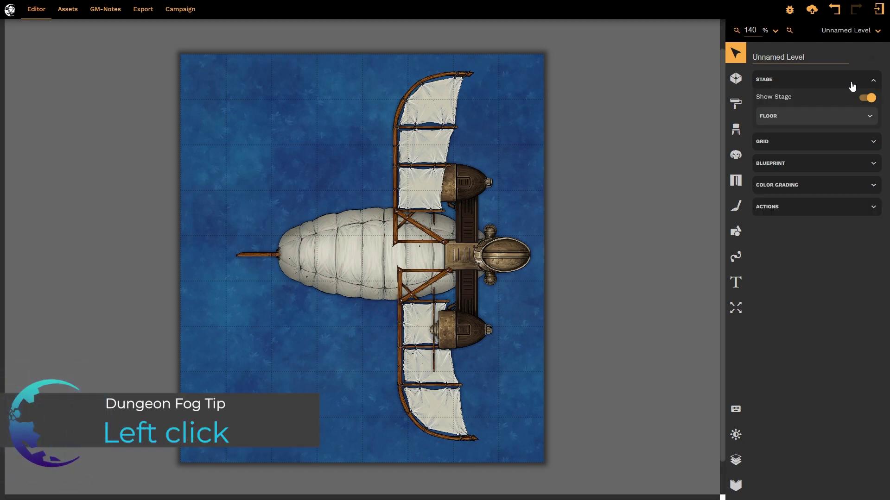
click(870, 117)
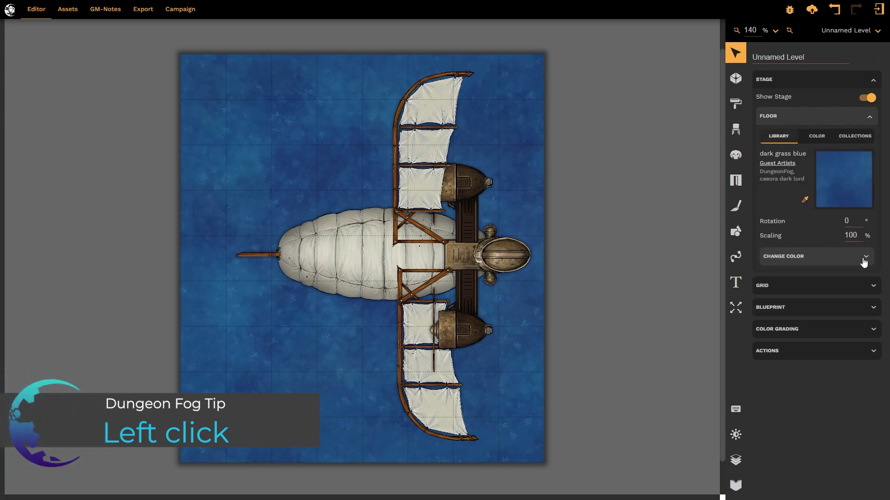
click(865, 259)
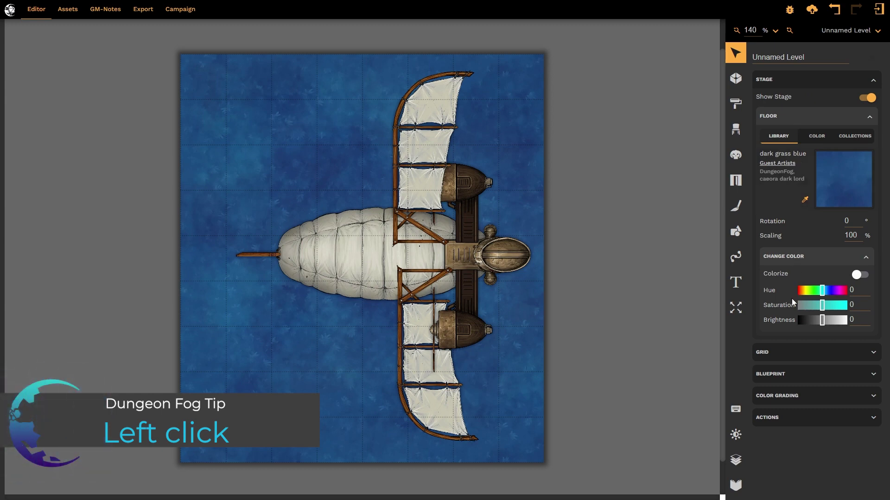
- Check the grid and blueprint settings, then show colour grading: off, contrast and brightness 100%
click(863, 355)
click(862, 352)
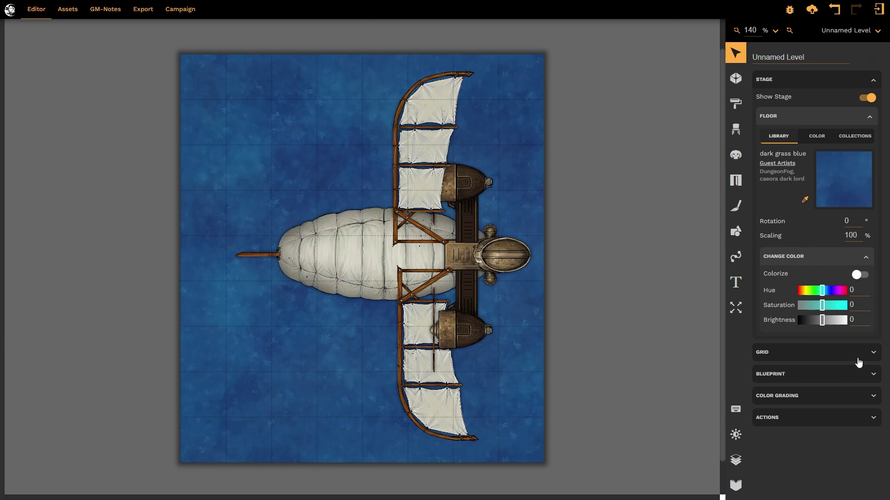
click(849, 379)
click(855, 395)
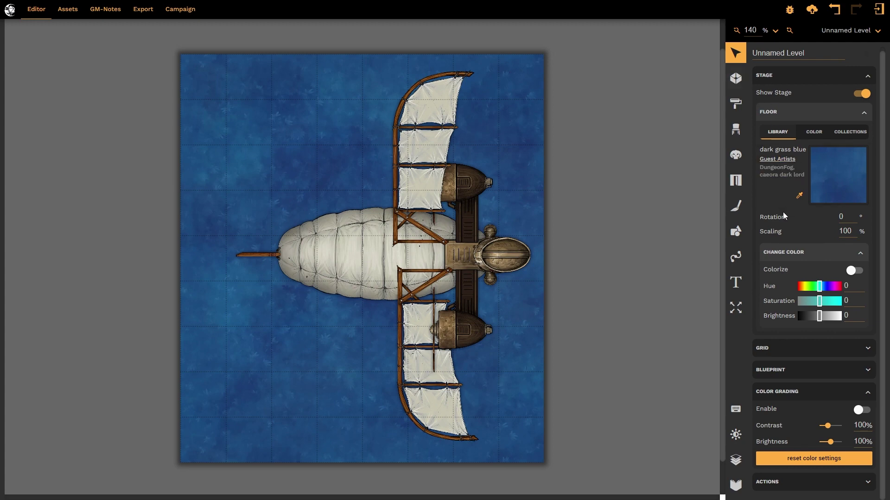
- Pick Draw Rooms and review its white marble floor (400%) and wall (4000%) textures
click(734, 82)
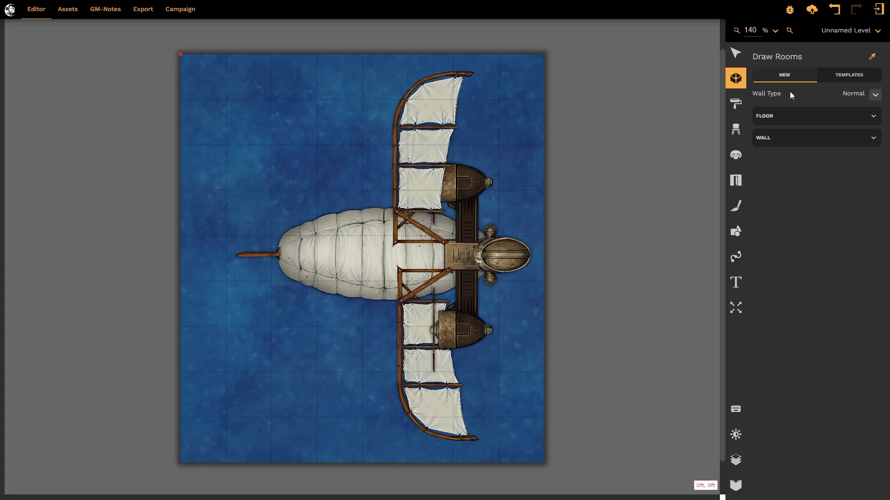
click(812, 117)
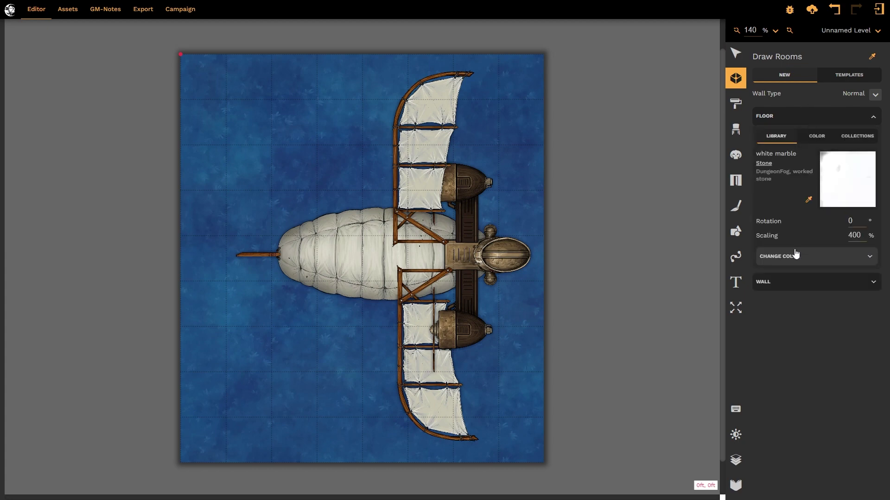
click(793, 283)
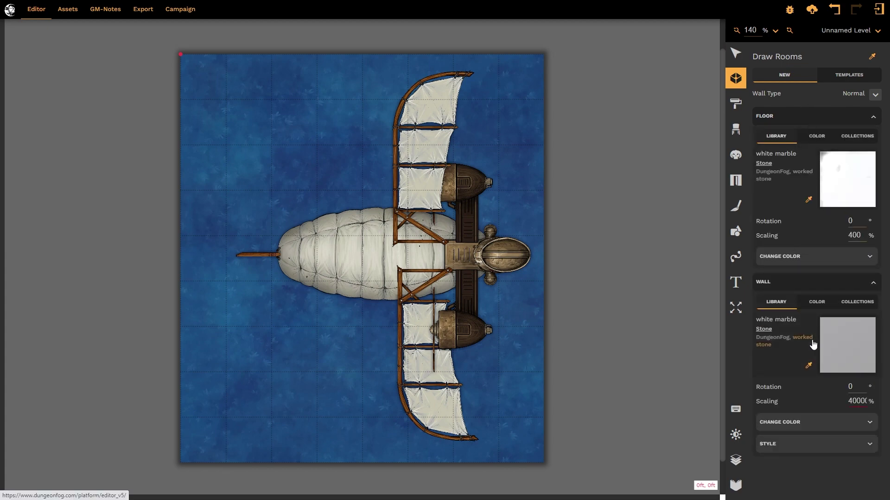
click(808, 258)
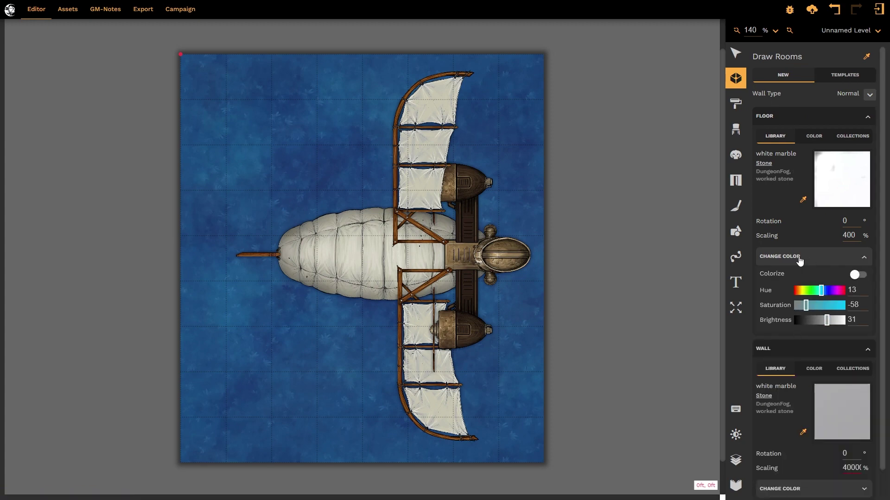
click(801, 258)
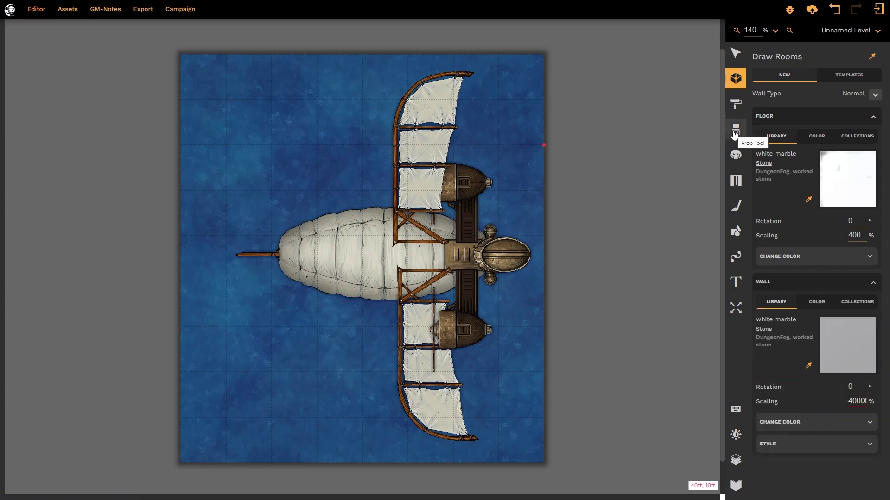
- Open the Prop tool with wings 1 at 270° and 100%, browsing Templates and Collections
click(735, 132)
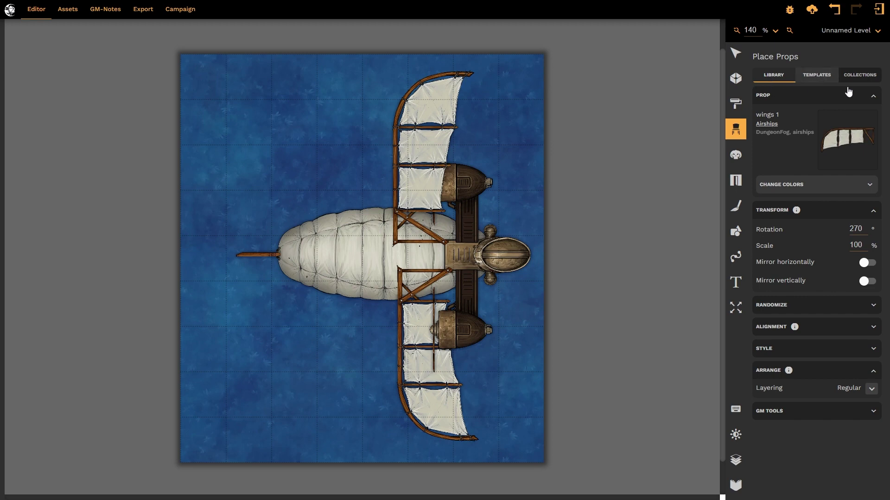
click(819, 79)
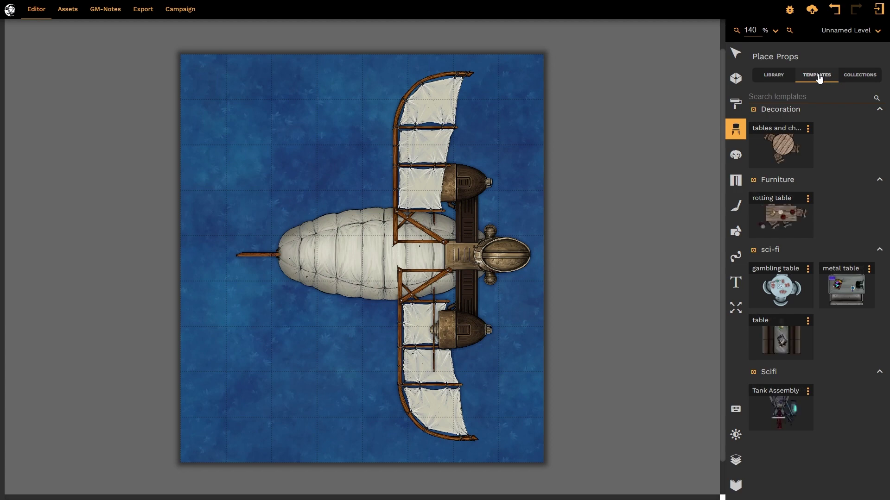
click(847, 76)
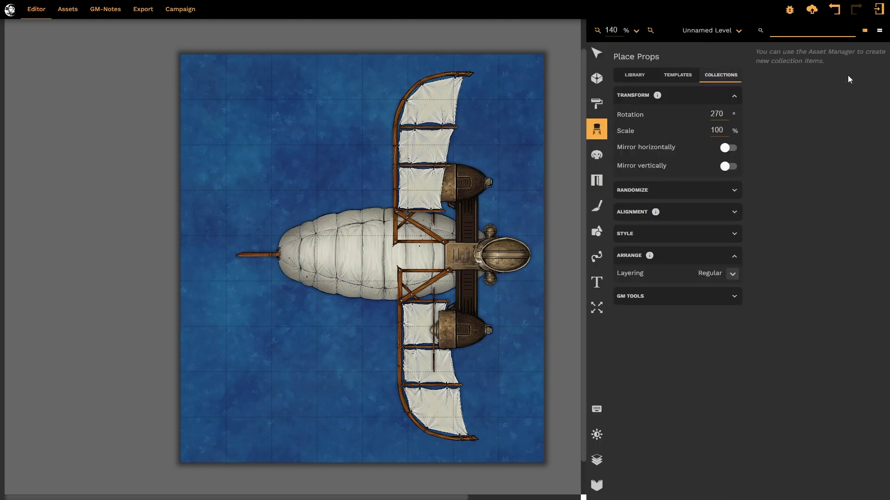
click(634, 76)
click(736, 52)
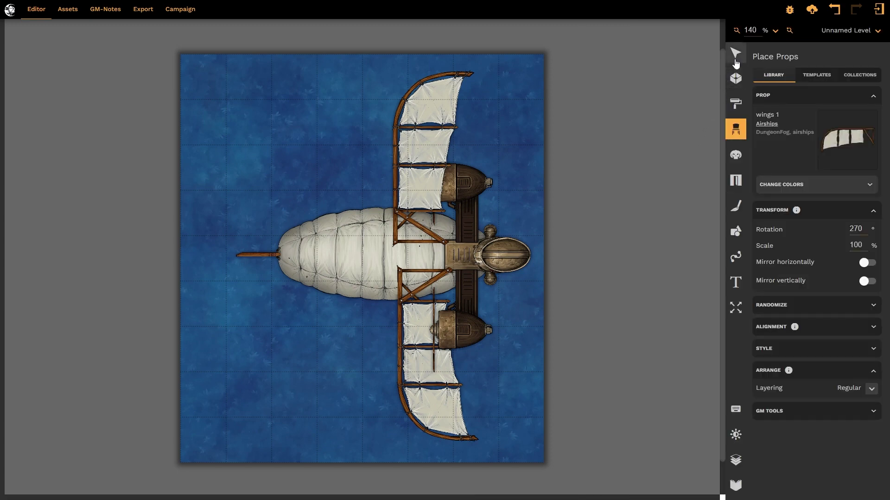
- Send both the upper and lower wings props to the back
click(441, 134)
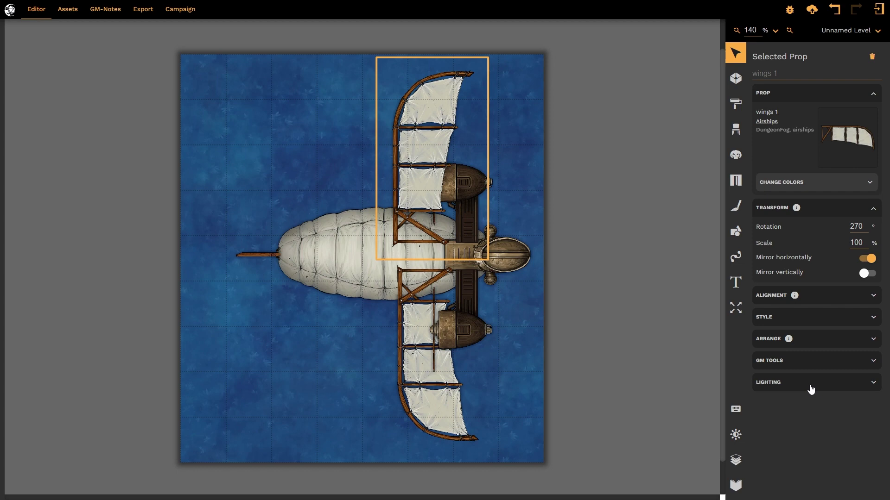
click(817, 340)
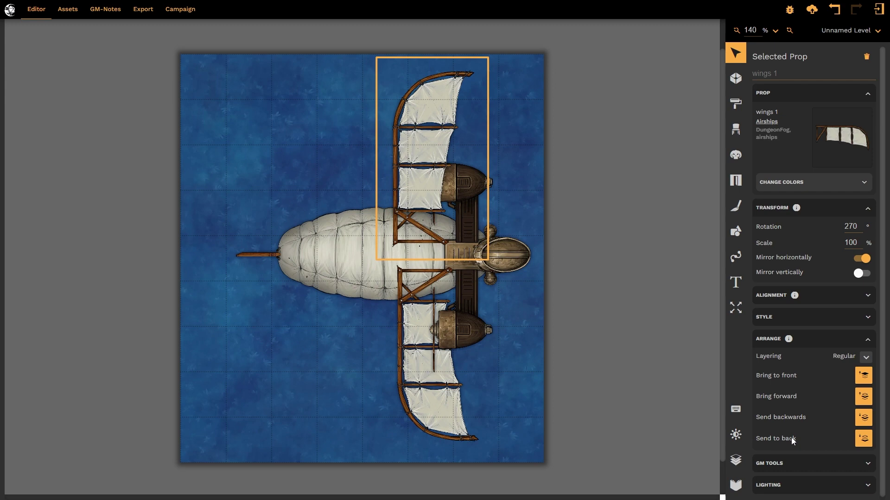
click(863, 438)
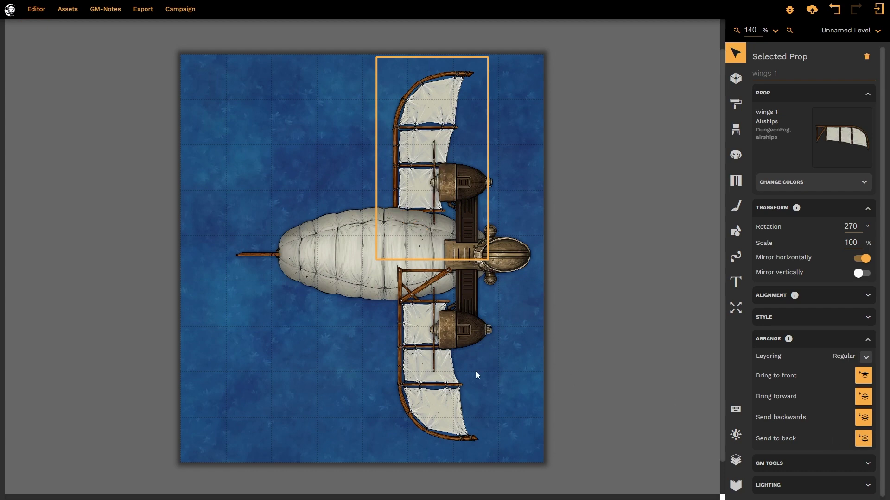
click(420, 375)
click(863, 440)
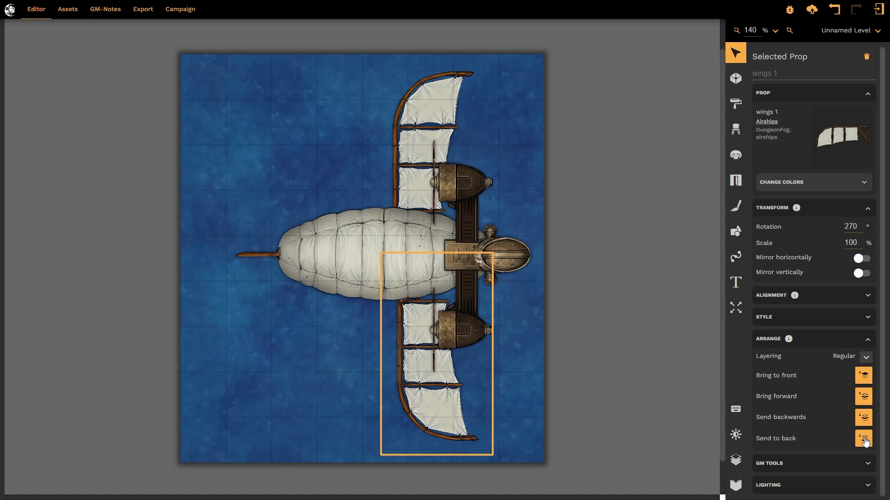
- Bring the balloon 2 prop forward three layers so it covers the central deck
click(331, 237)
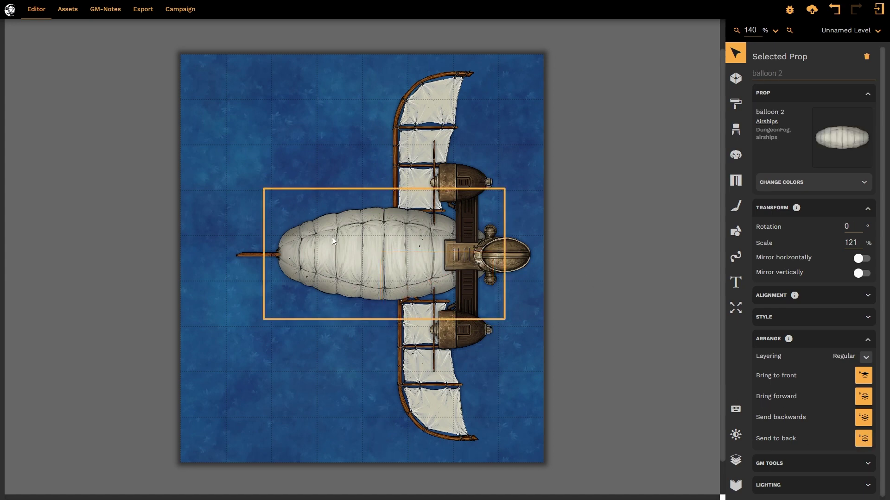
click(864, 398)
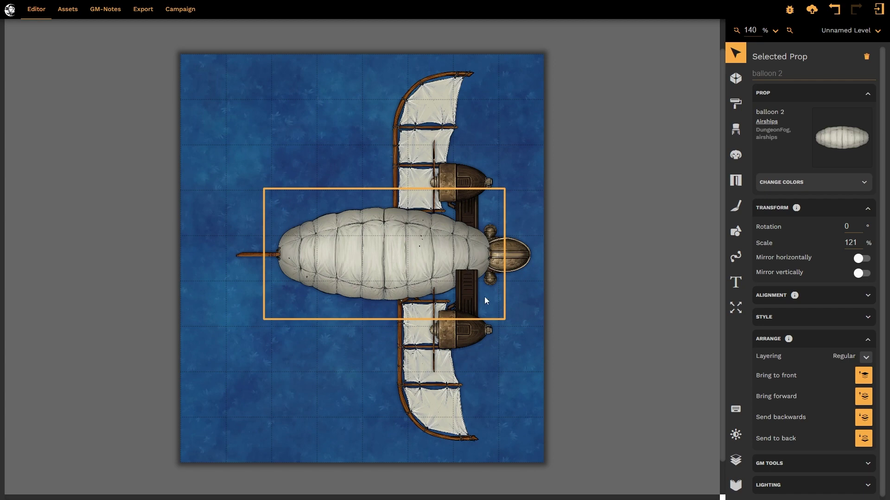
click(865, 398)
click(865, 399)
click(736, 460)
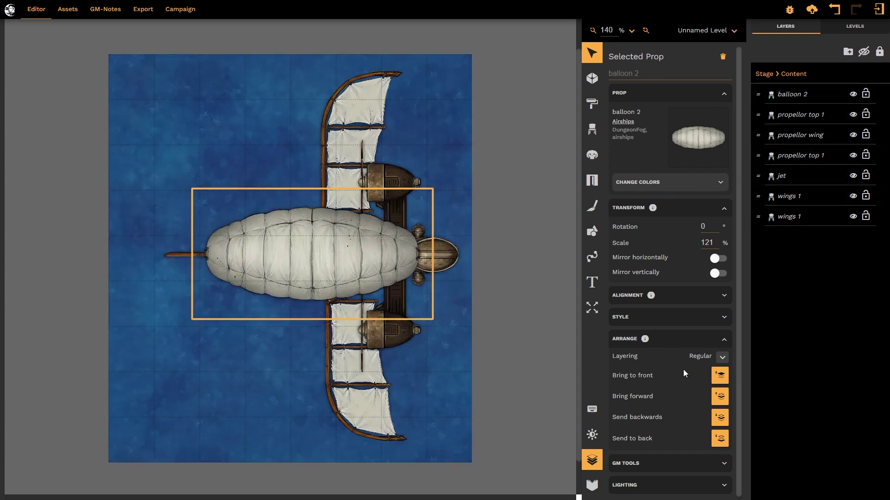
click(593, 462)
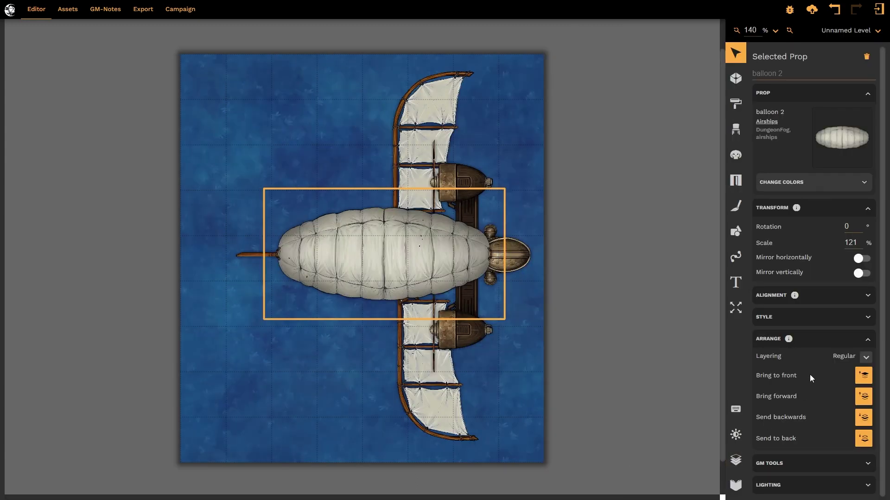
click(811, 340)
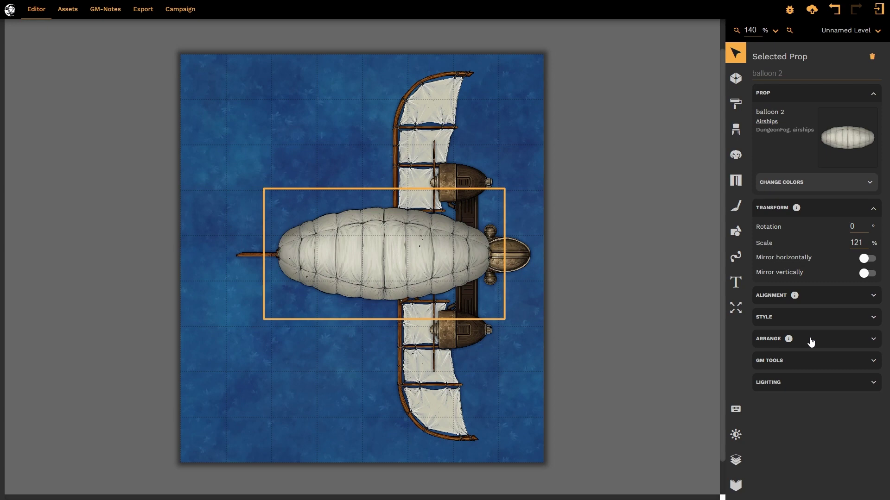
- Make the balloon emit white light with a 10 ft range, leaving shadow casting off
click(802, 391)
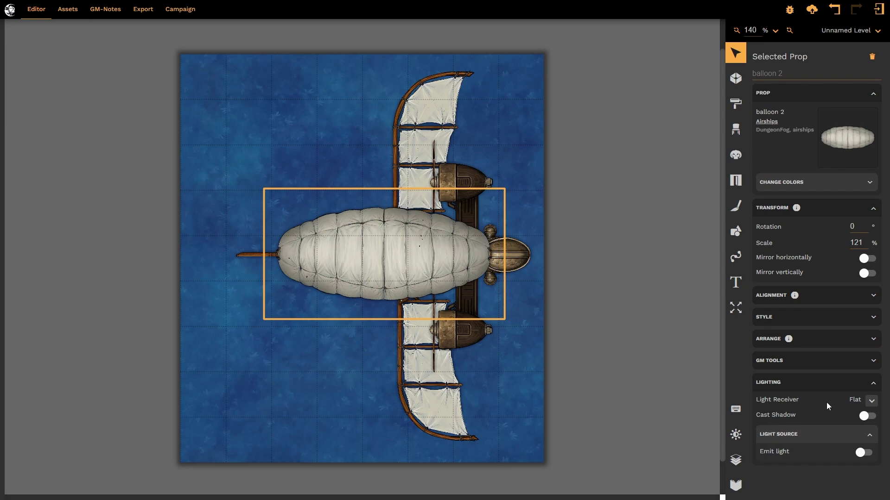
click(867, 418)
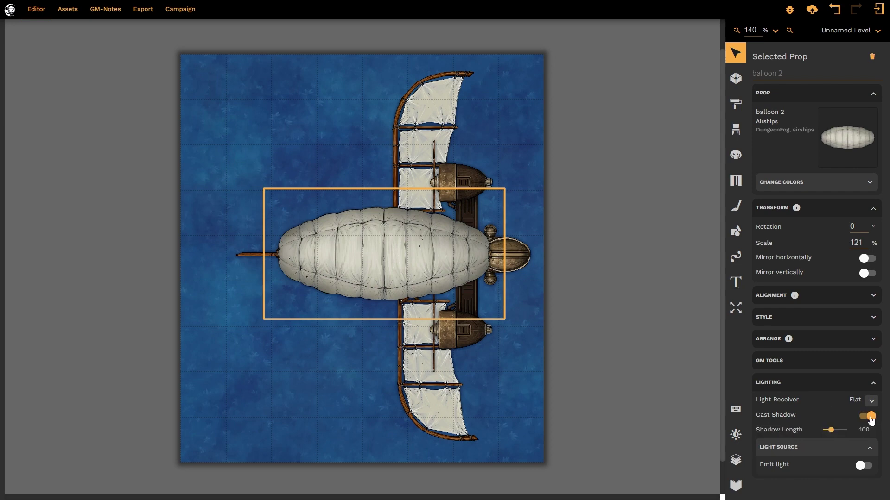
click(868, 417)
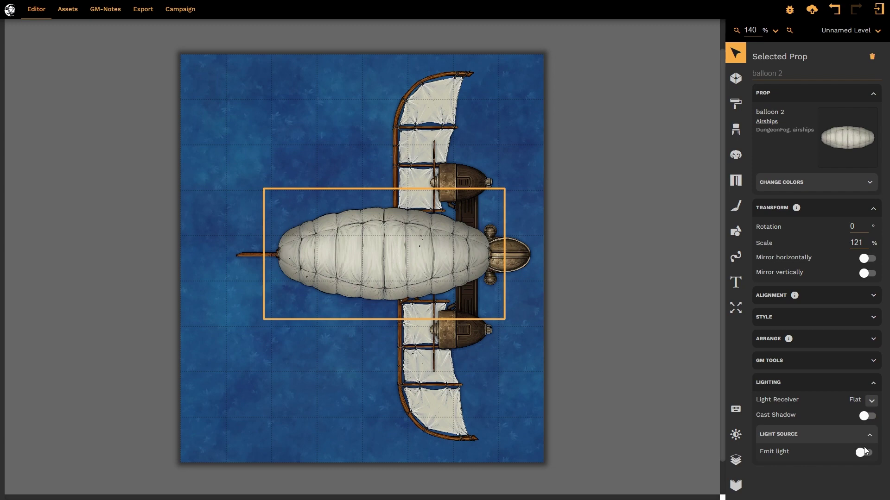
click(865, 453)
click(865, 453)
click(863, 453)
- Bring up Add/Remove Squares, showing the map size of 8×9 squares (40ft×45ft)
scroll(829, 436, down, 5)
scroll(829, 433, down, 1)
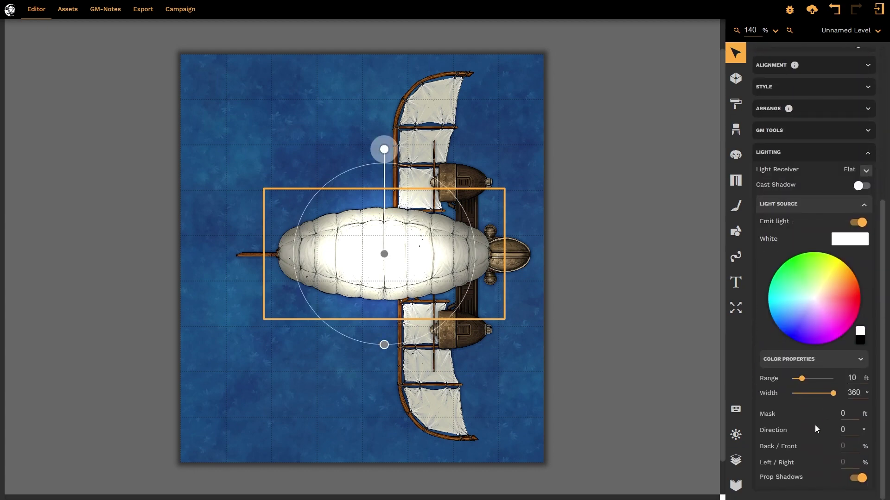
key(r)
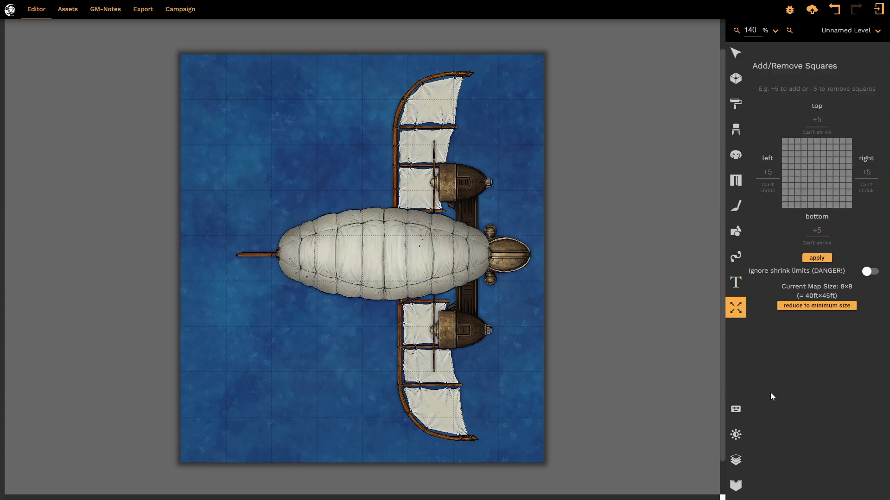